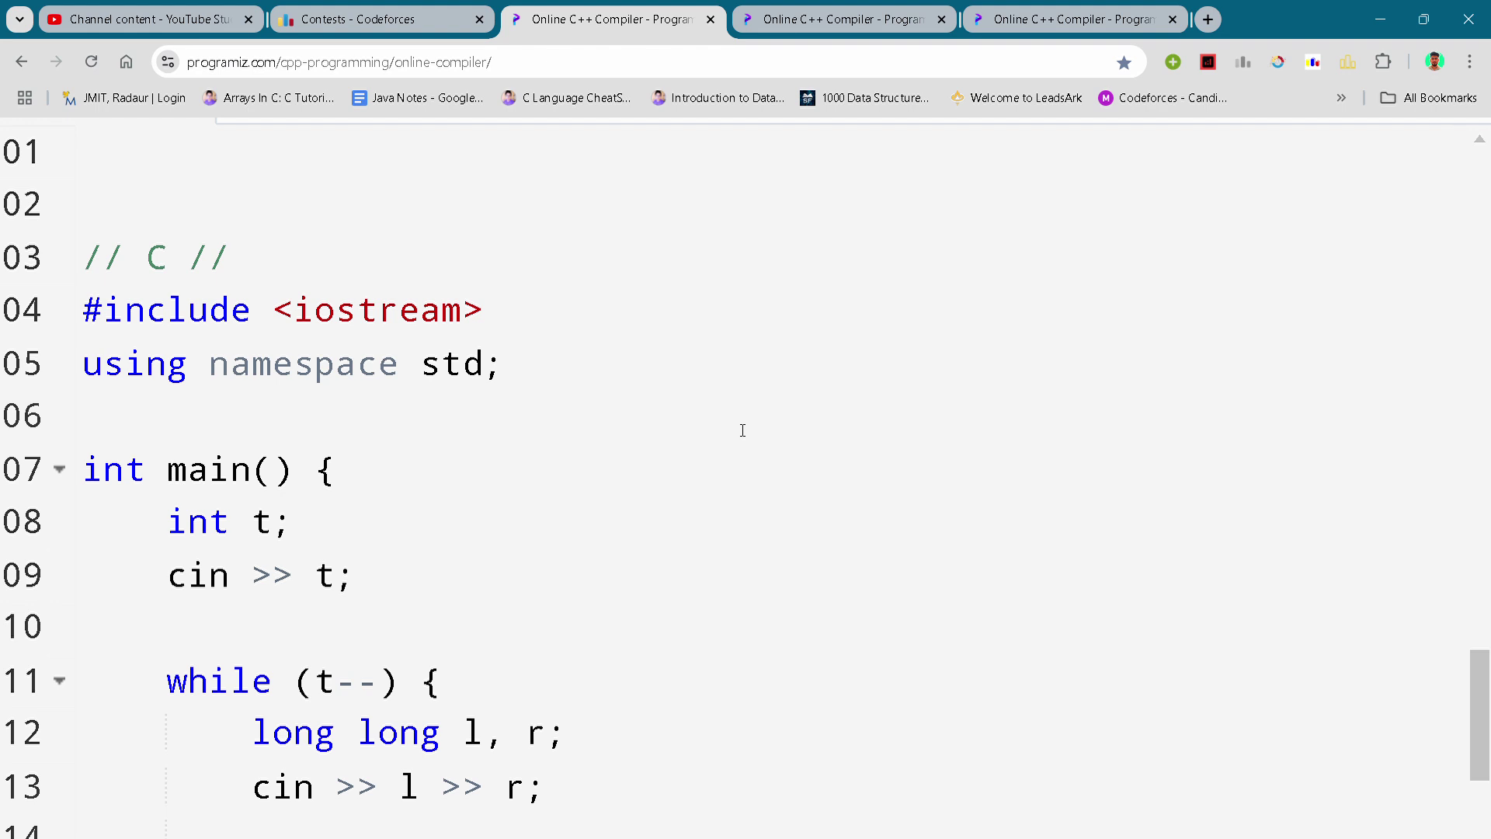
- Step through the code from the namespace line past int t and the while loop to reading l and r
{"action": "left_click", "coordinate": [742, 431]}
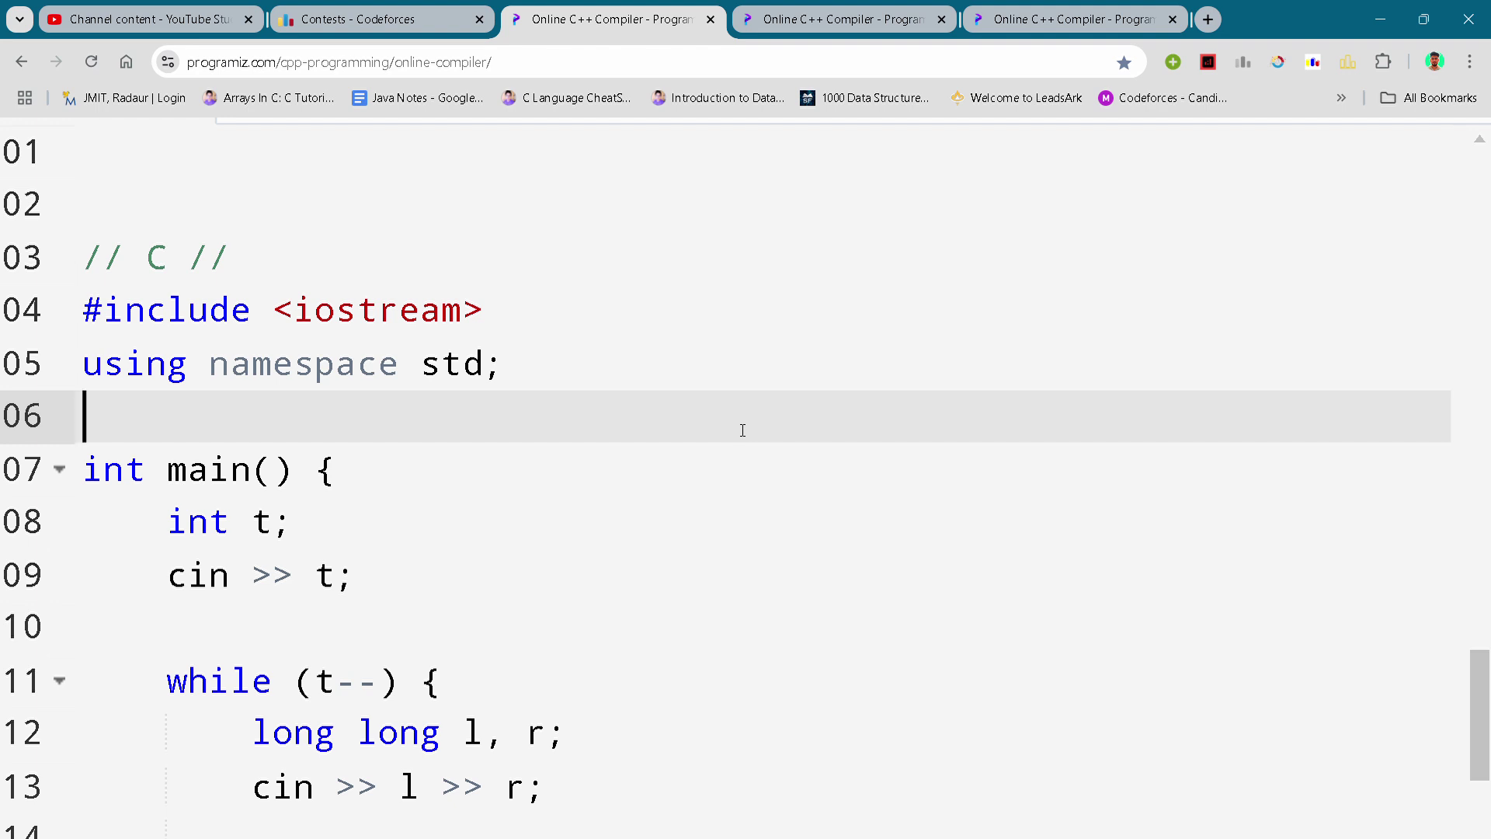
{"action": "key", "text": "Down"}
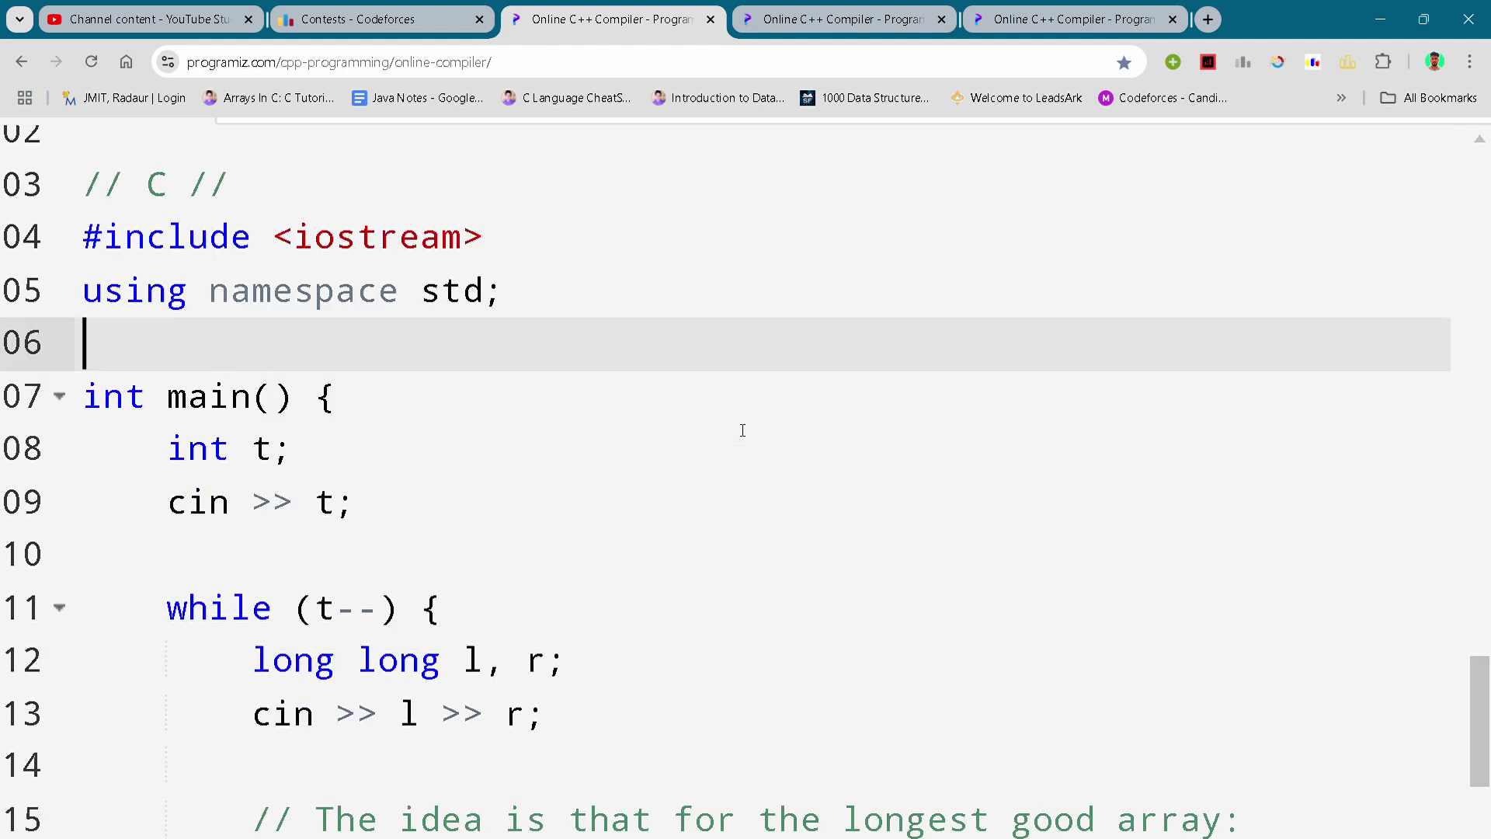
{"action": "key", "text": "Down"}
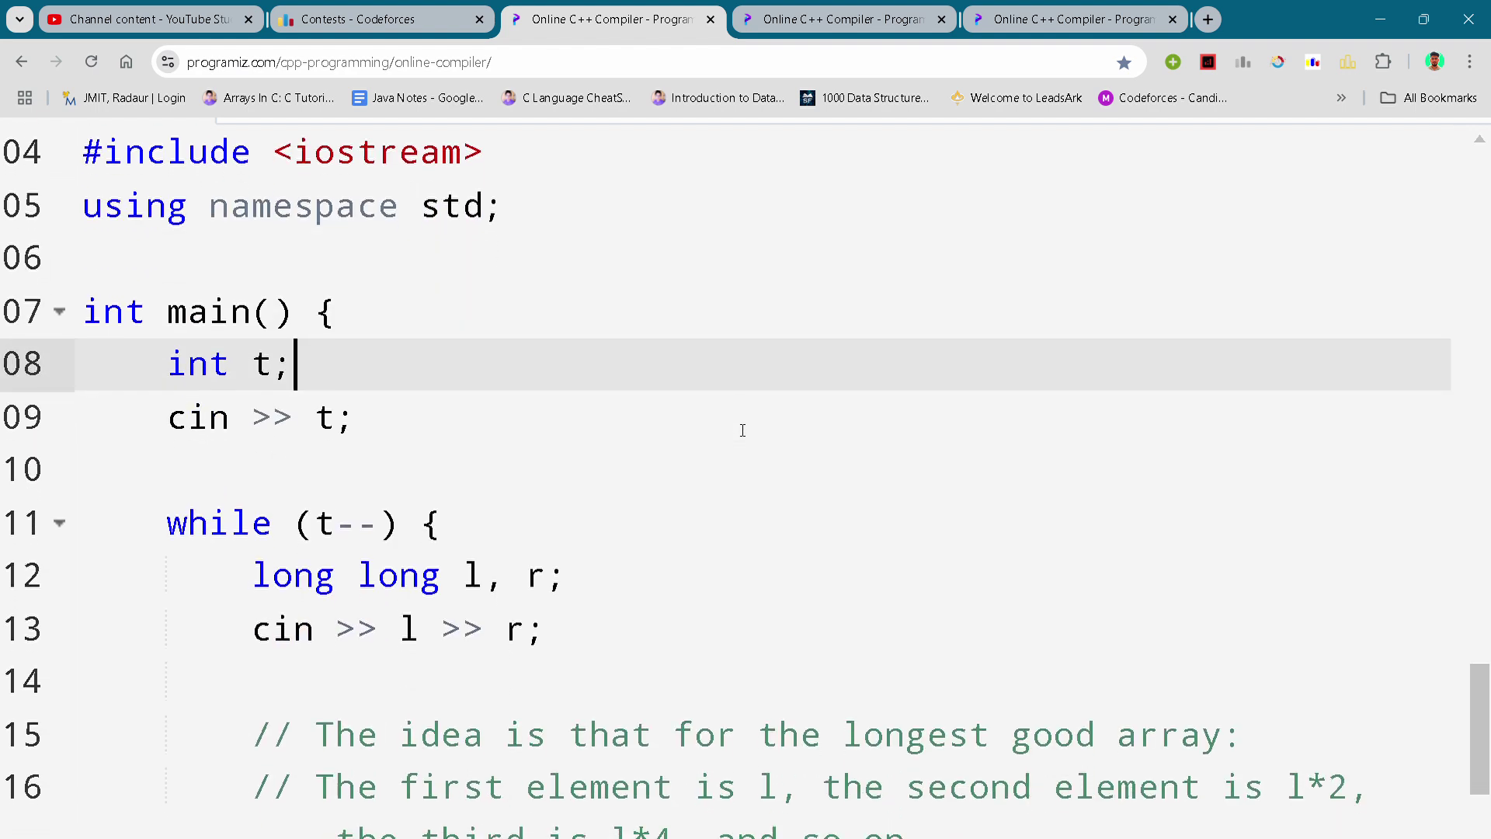
{"action": "key", "text": "Down"}
{"action": "key", "text": "Down"}
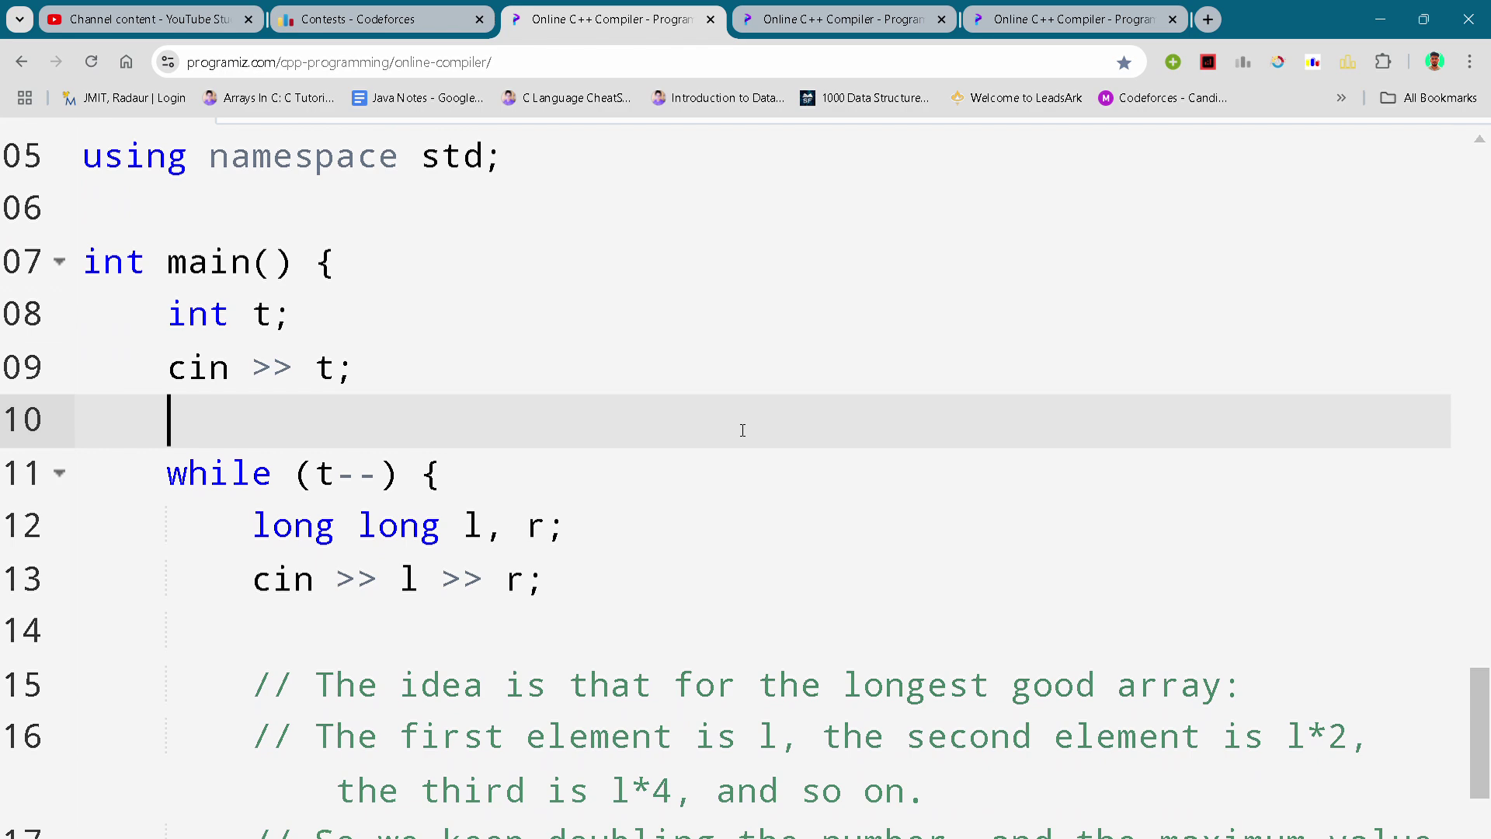
{"action": "scroll", "coordinate": [743, 432], "scroll_direction": "down", "scroll_amount": 3}
{"action": "left_click", "coordinate": [742, 431]}
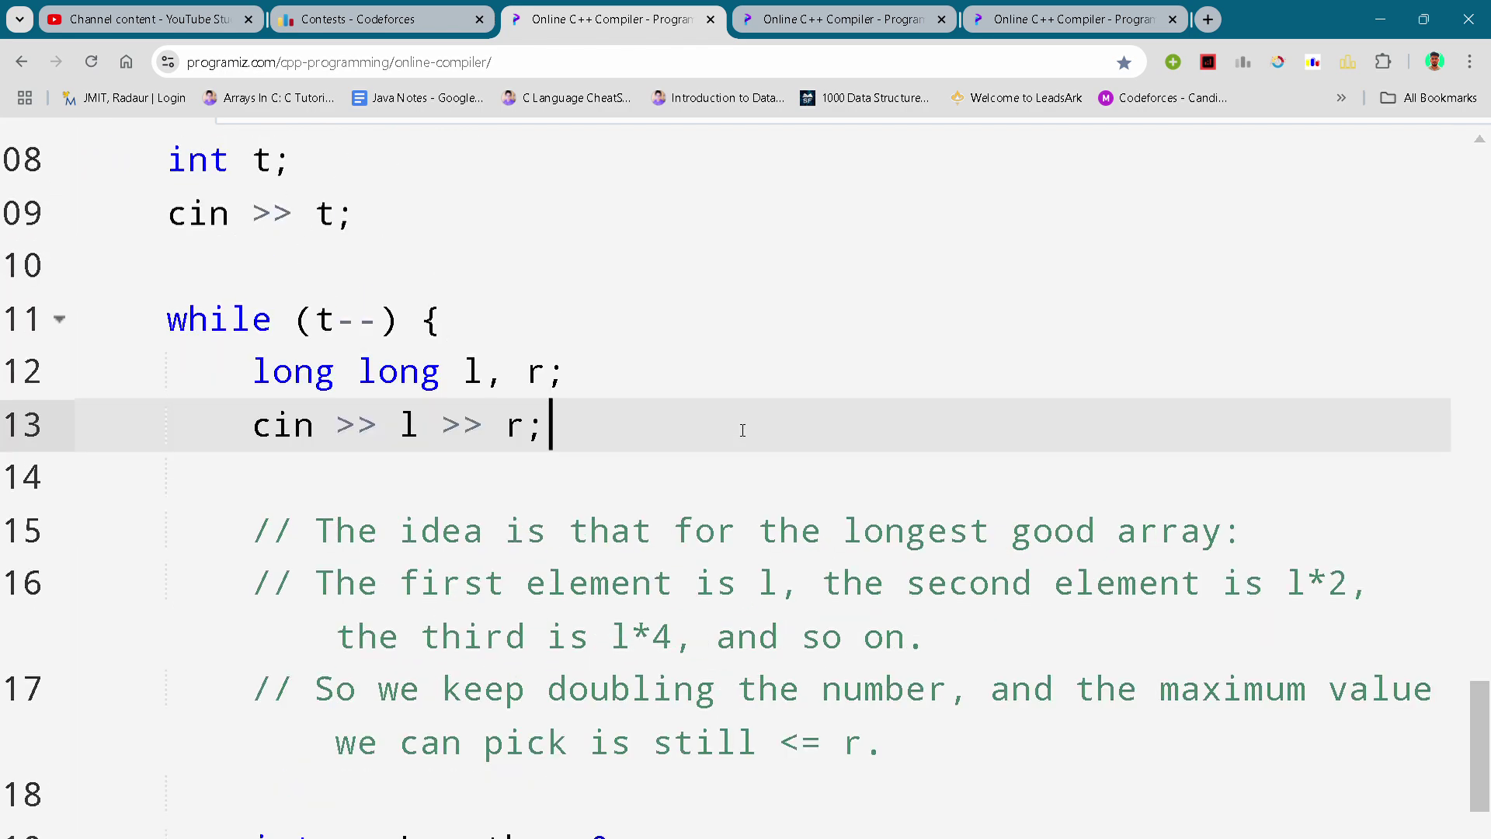
{"action": "scroll", "coordinate": [742, 431], "scroll_direction": "down", "scroll_amount": 1}
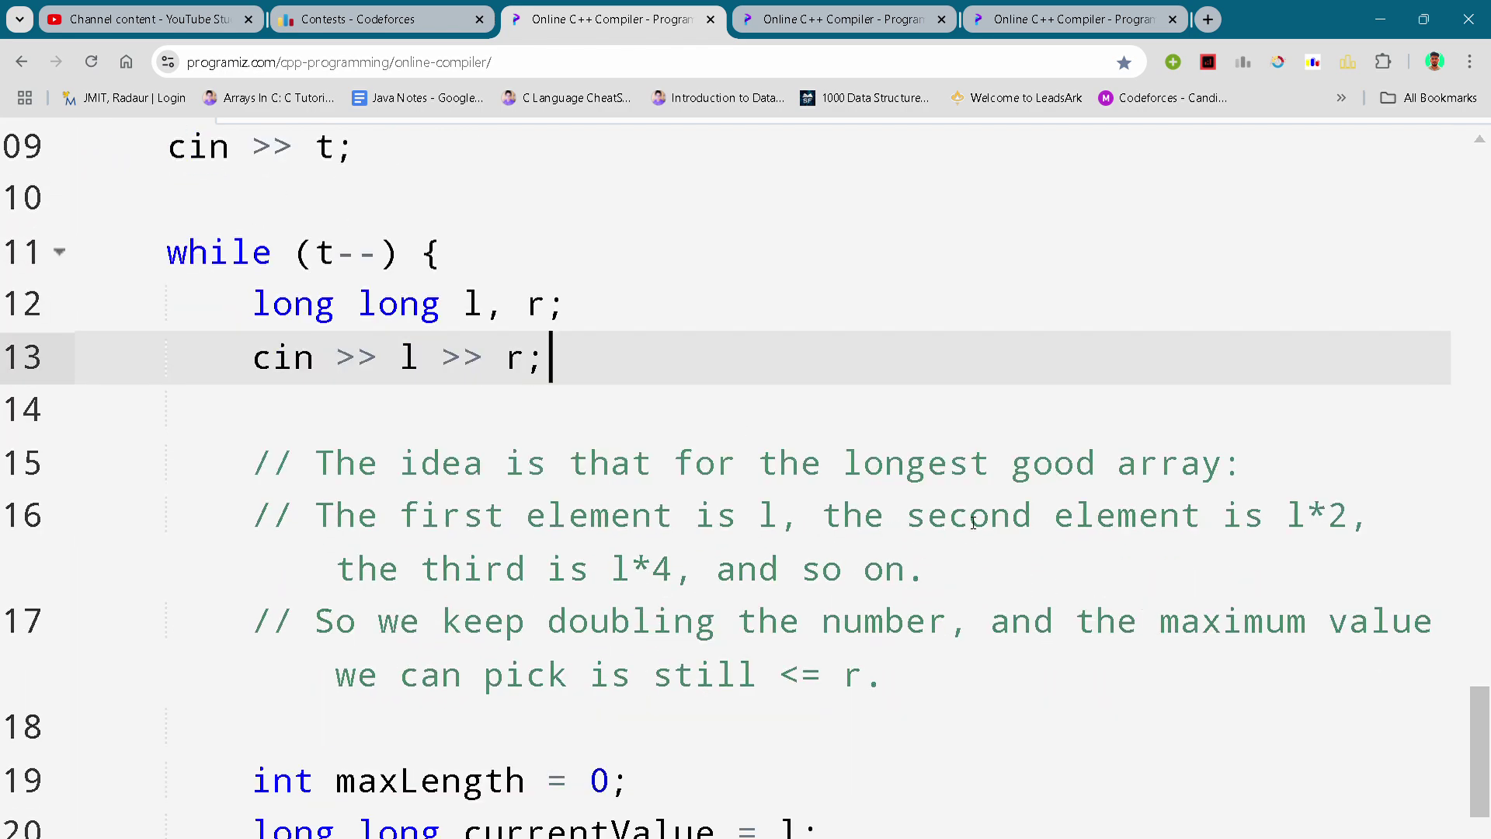
{"action": "scroll", "coordinate": [972, 519], "scroll_direction": "down", "scroll_amount": 3}
- Move through the doubling comment, maxLength, currentValue and the doubling loop to the output line
{"action": "left_click", "coordinate": [973, 522]}
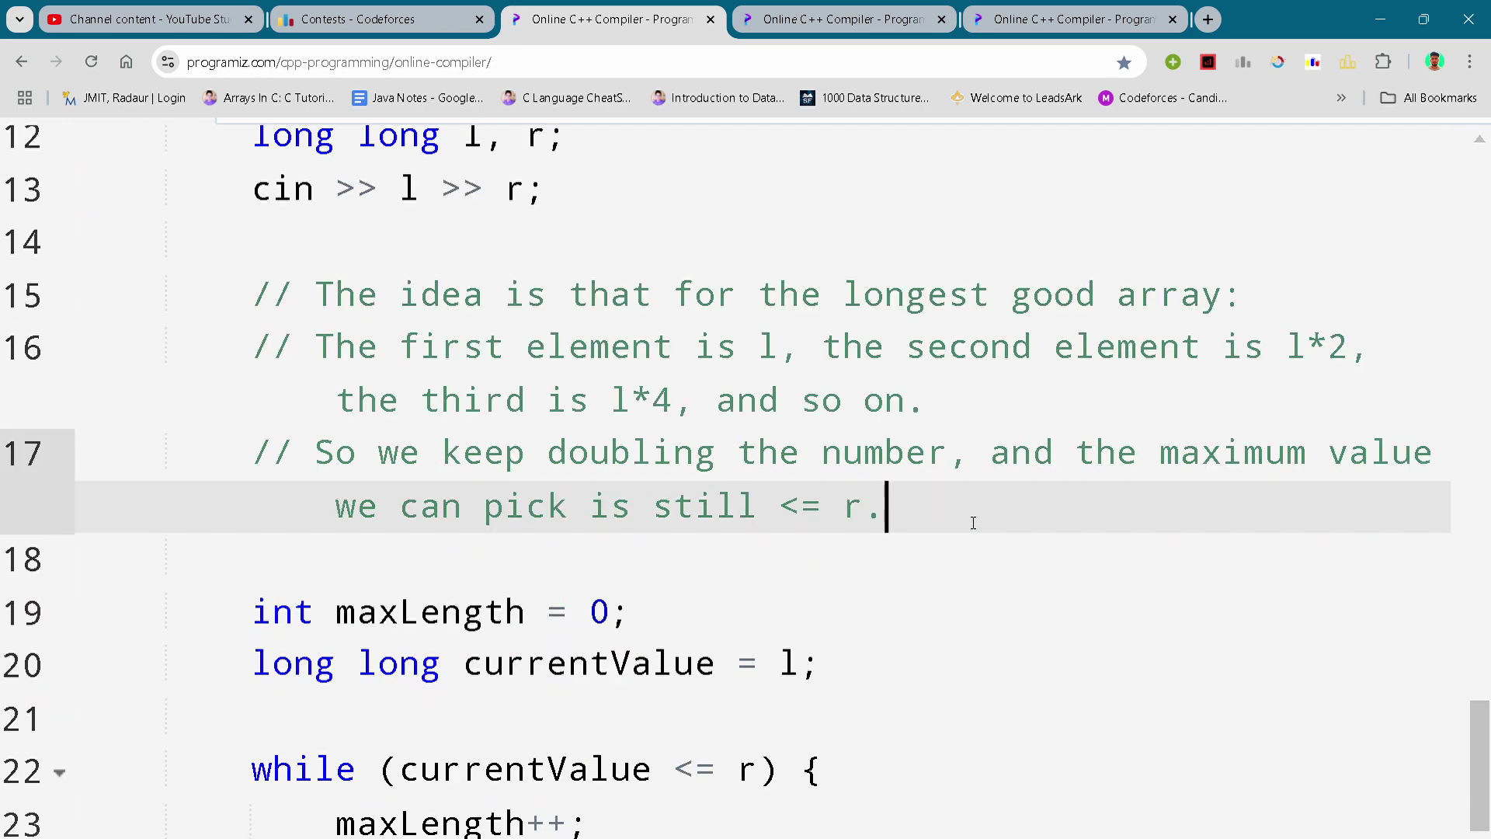
{"action": "scroll", "coordinate": [973, 522], "scroll_direction": "down", "scroll_amount": 1}
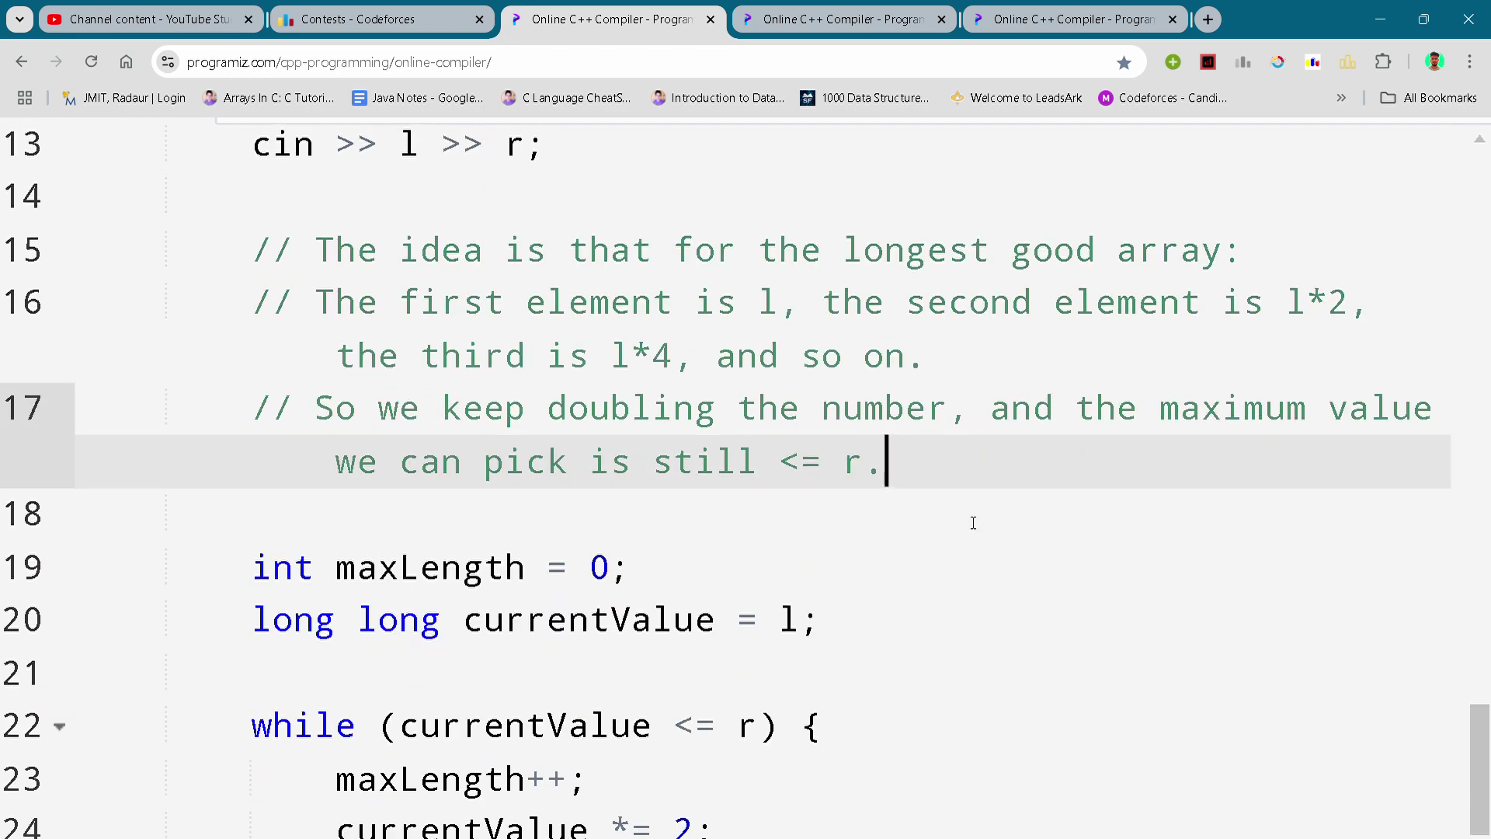
{"action": "left_click", "coordinate": [935, 538]}
{"action": "scroll", "coordinate": [935, 538], "scroll_direction": "down", "scroll_amount": 1}
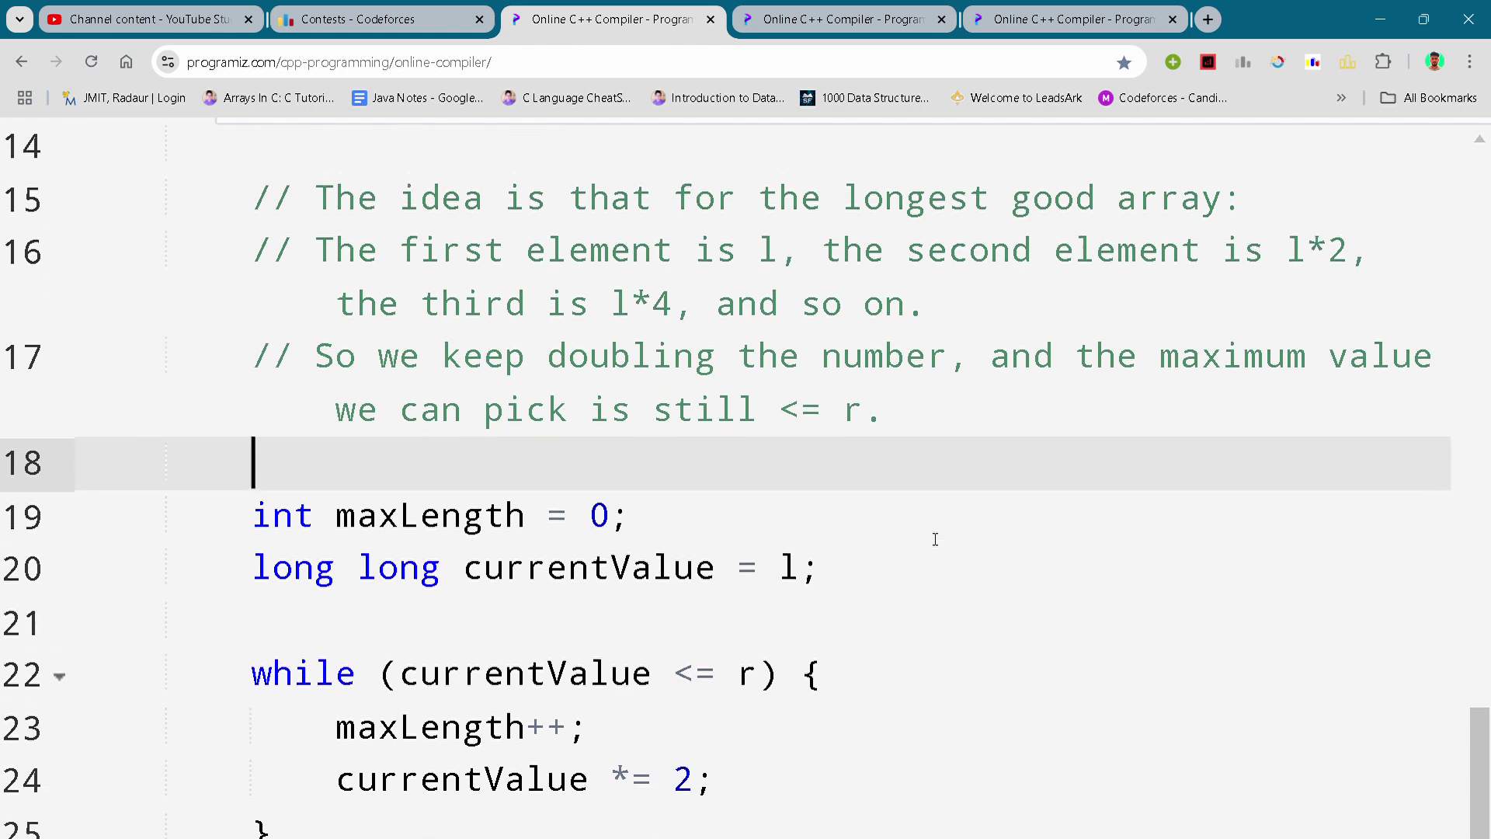
{"action": "left_click", "coordinate": [934, 538]}
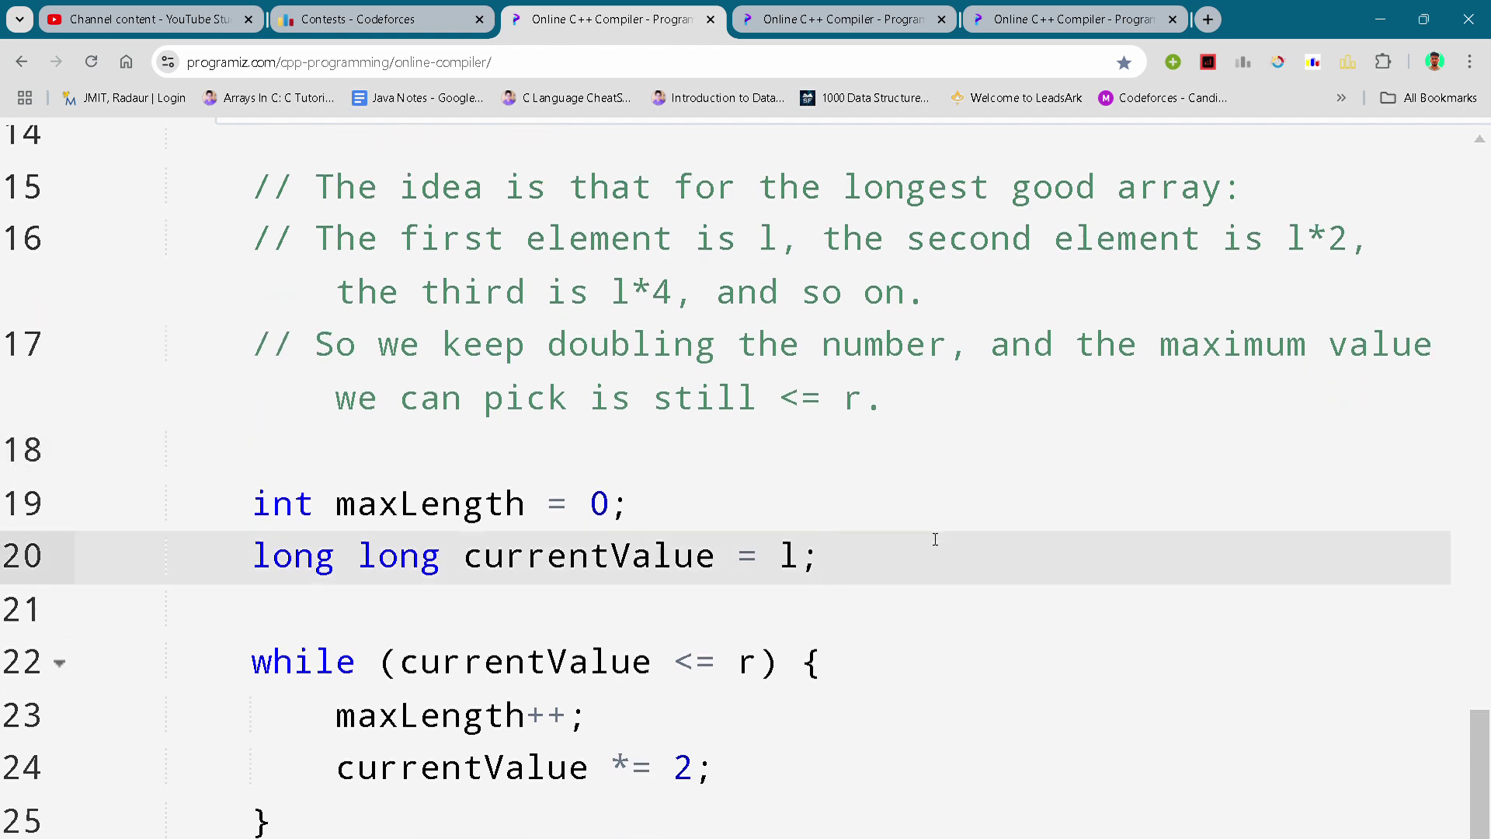
{"action": "scroll", "coordinate": [934, 538], "scroll_direction": "down", "scroll_amount": 1}
{"action": "left_click", "coordinate": [934, 538]}
{"action": "scroll", "coordinate": [935, 539], "scroll_direction": "down", "scroll_amount": 2}
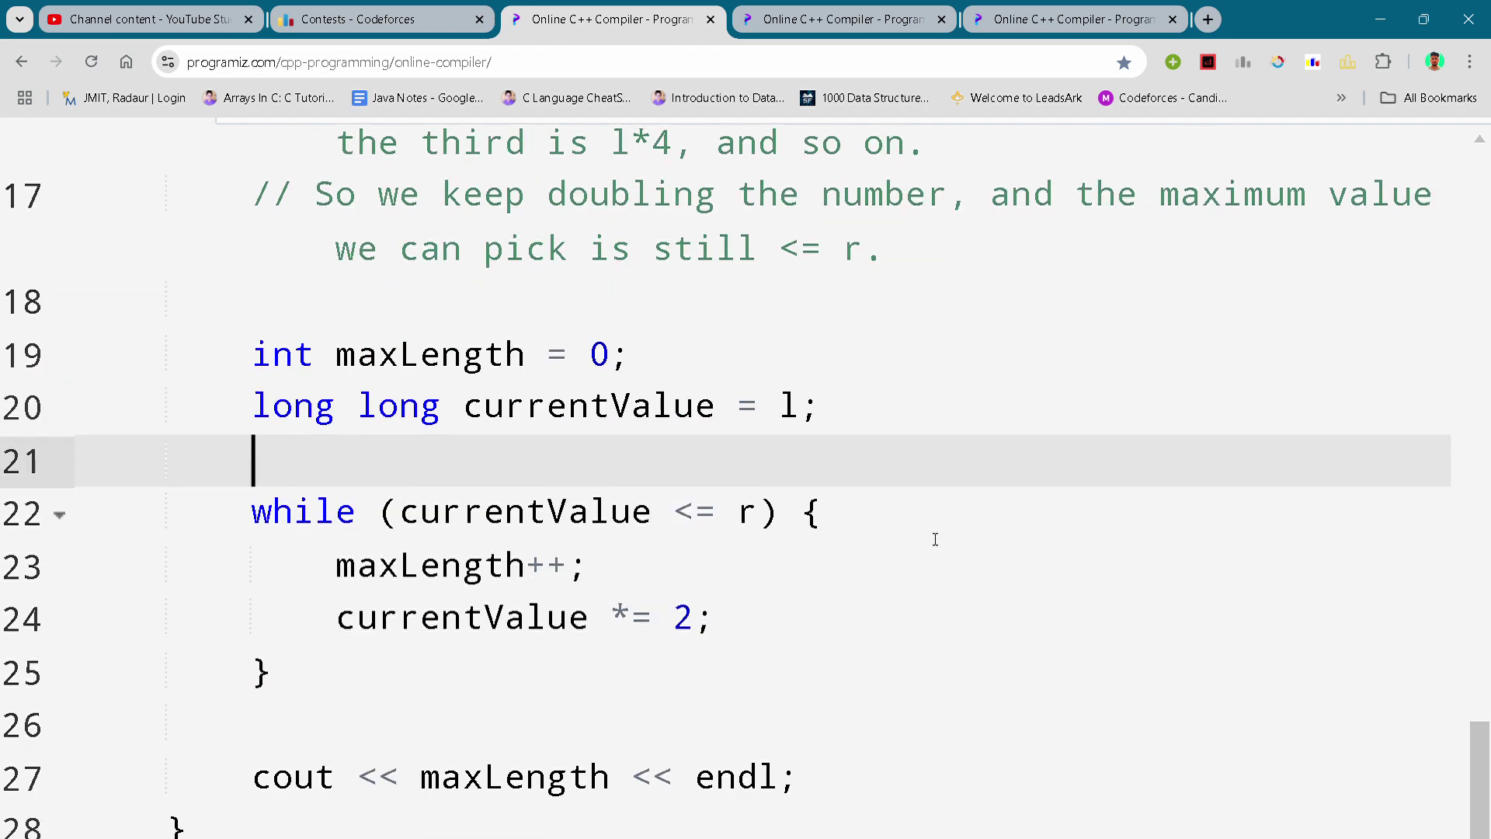
{"action": "left_click", "coordinate": [935, 539]}
{"action": "left_click", "coordinate": [841, 665]}
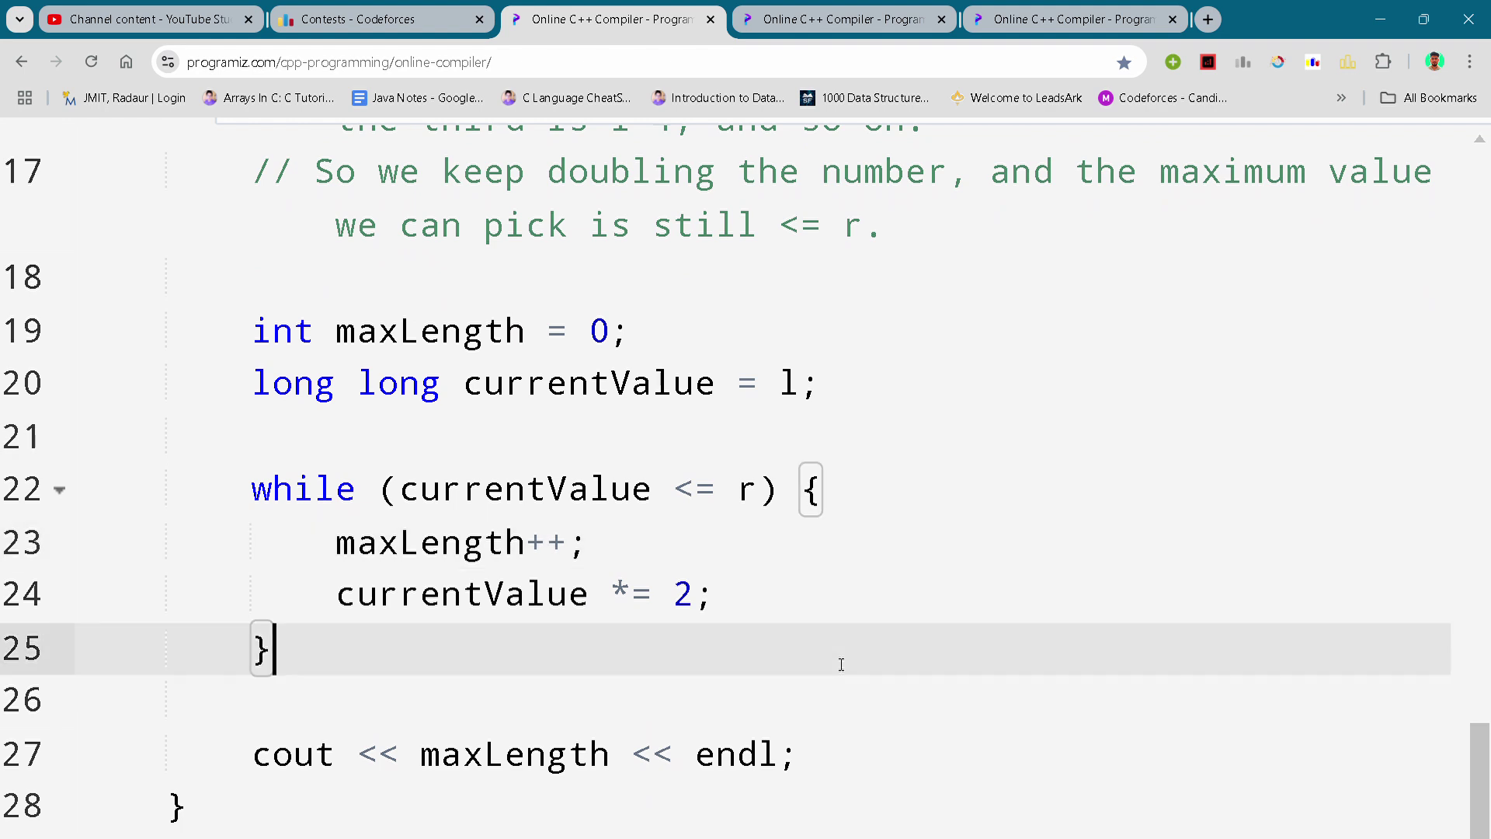
{"action": "scroll", "coordinate": [841, 664], "scroll_direction": "down", "scroll_amount": 1}
{"action": "left_click", "coordinate": [842, 665]}
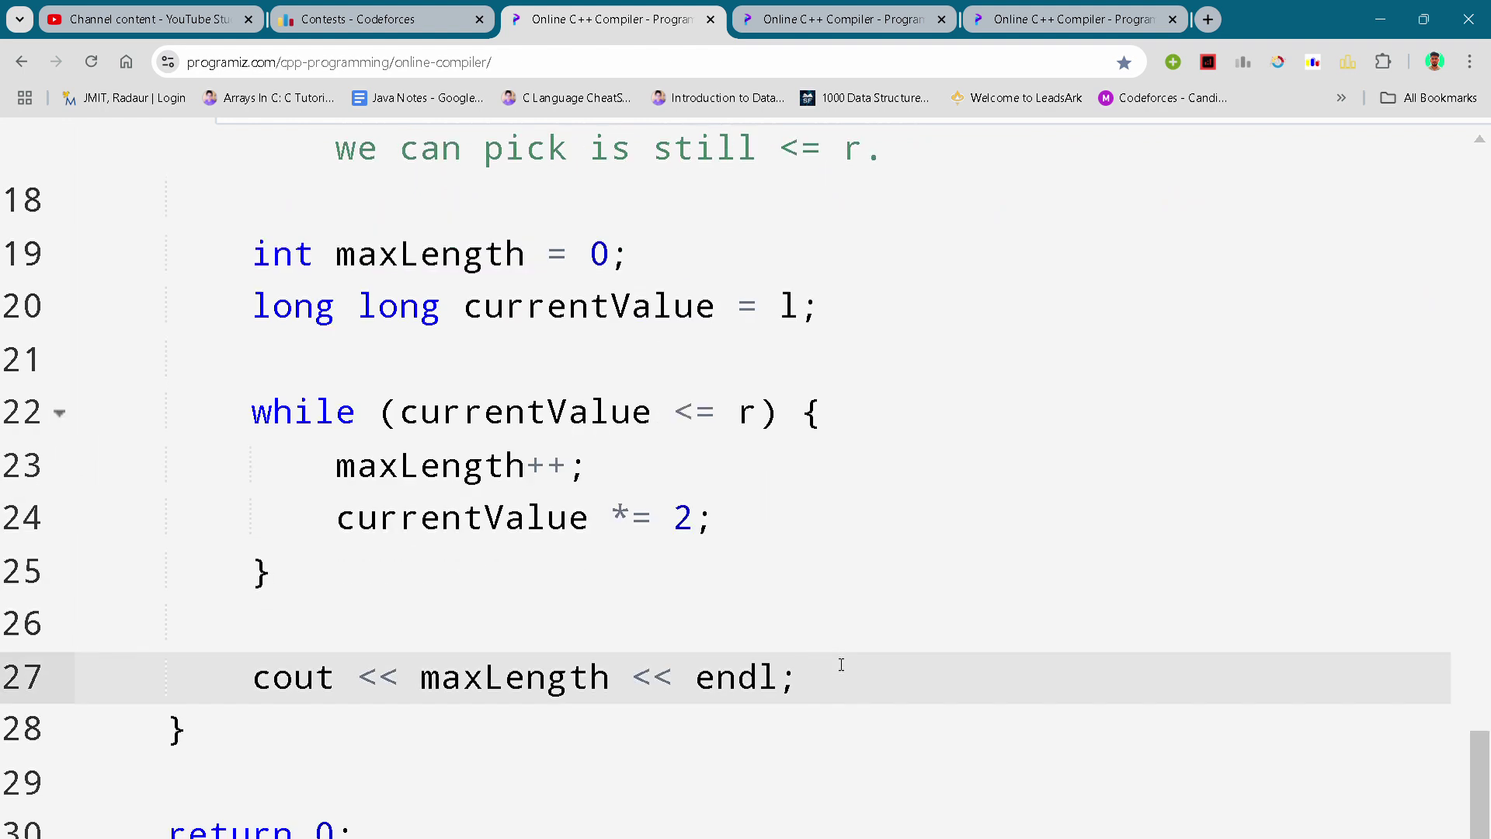
{"action": "left_click", "coordinate": [911, 611]}
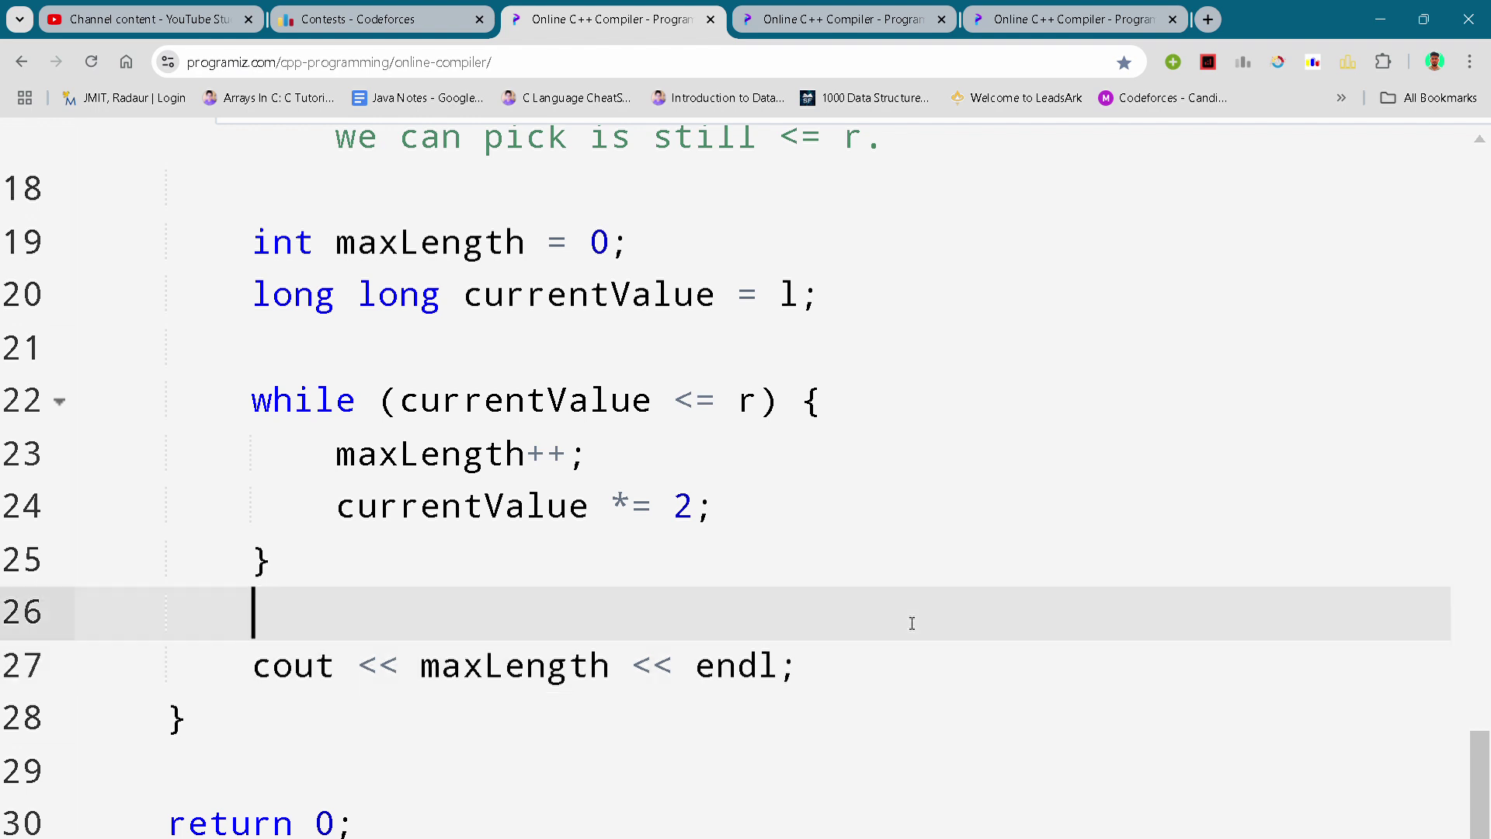
{"action": "scroll", "coordinate": [911, 623], "scroll_direction": "down", "scroll_amount": 1}
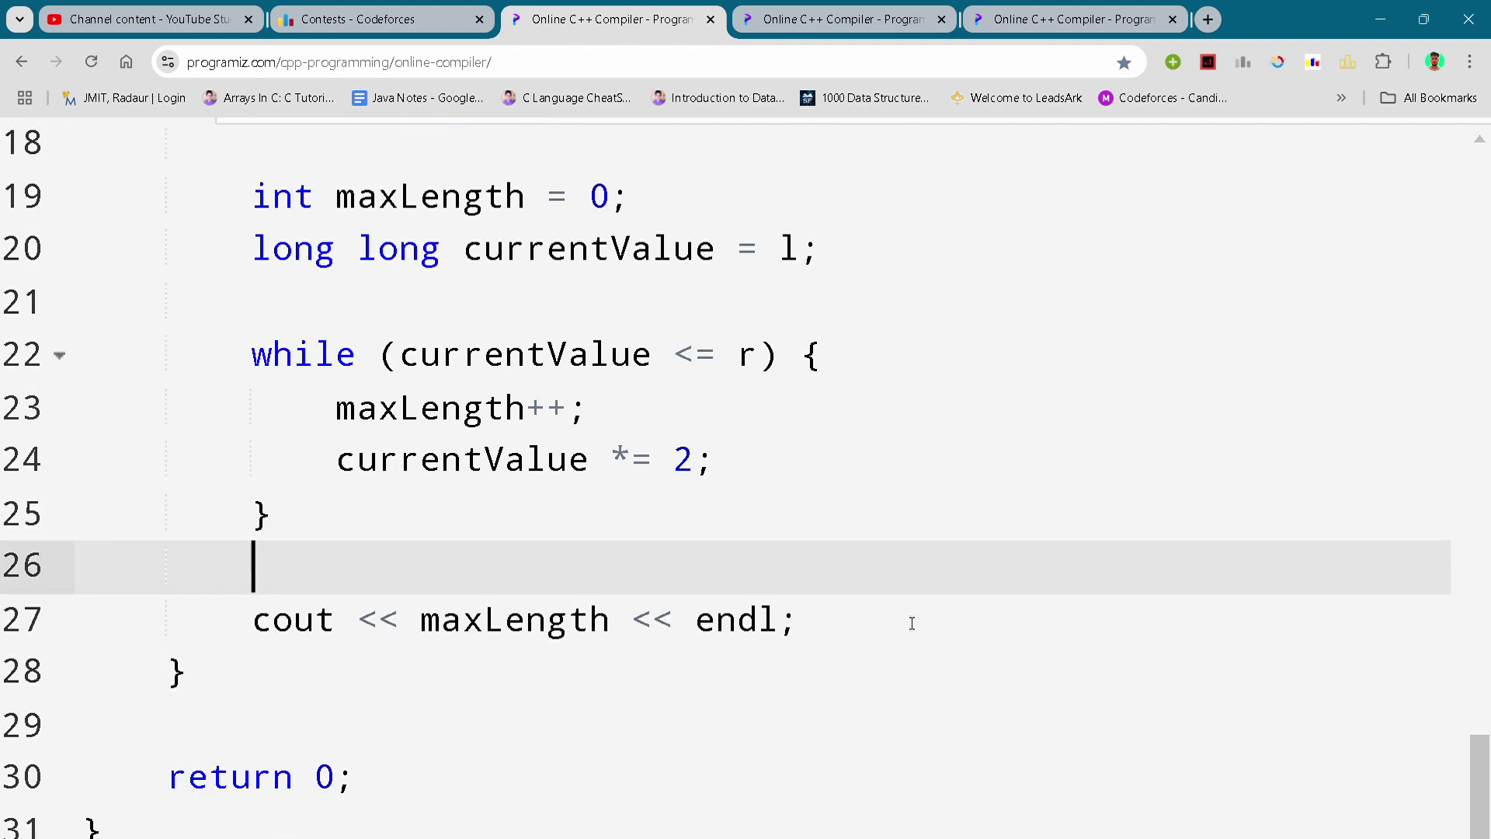
{"action": "scroll", "coordinate": [911, 615], "scroll_direction": "down", "scroll_amount": 1}
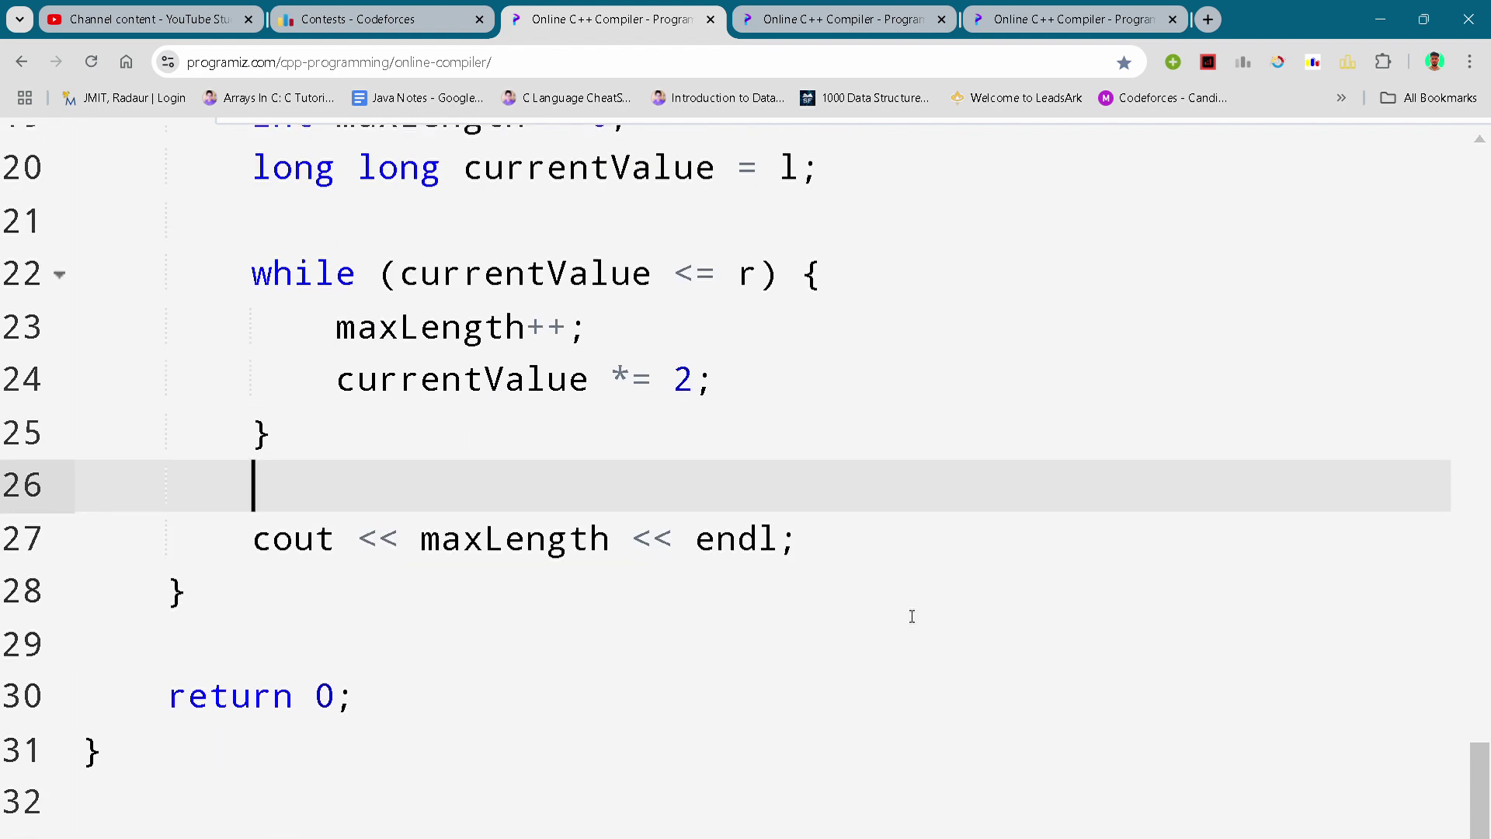